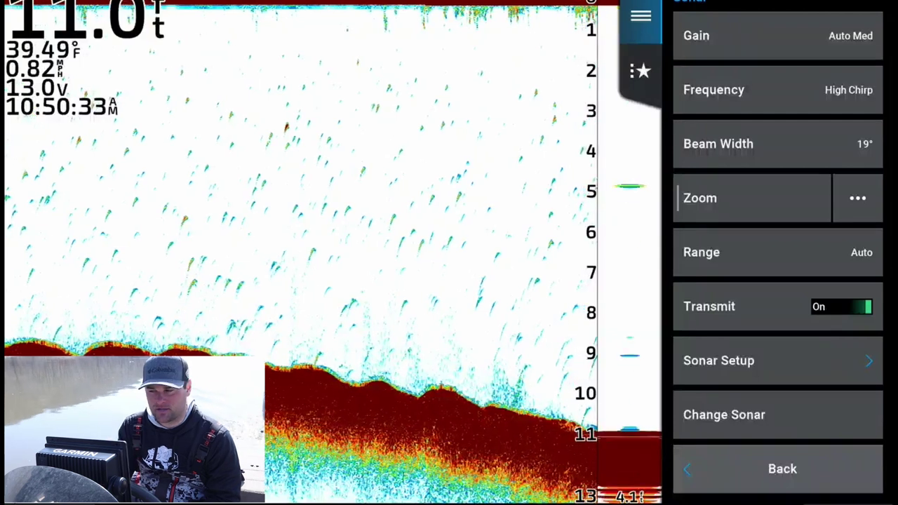
Step: View the traditional sonar's beam width setting without changing it, and close the sonar menu
click(777, 144)
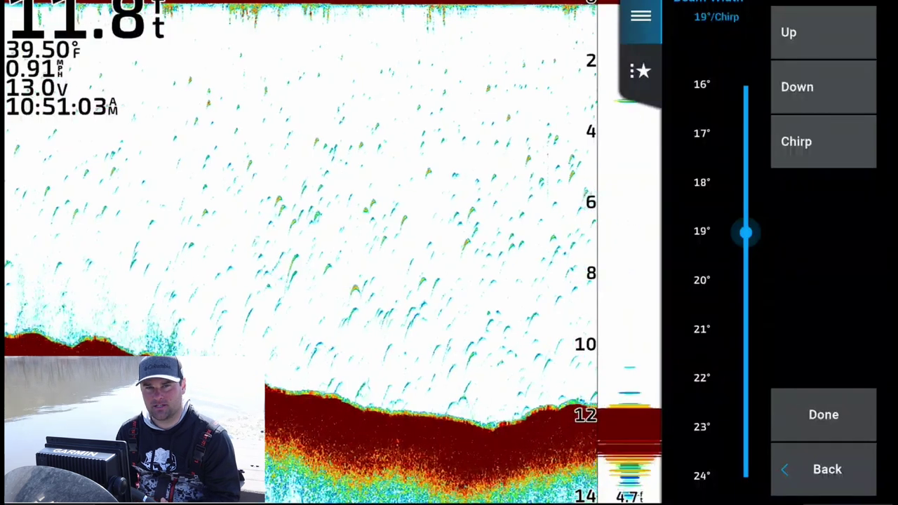
key(Escape)
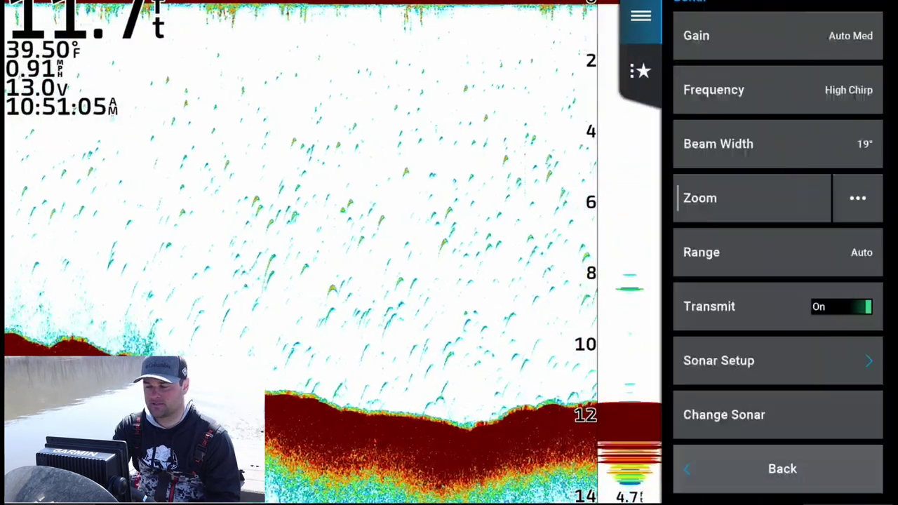
click(781, 468)
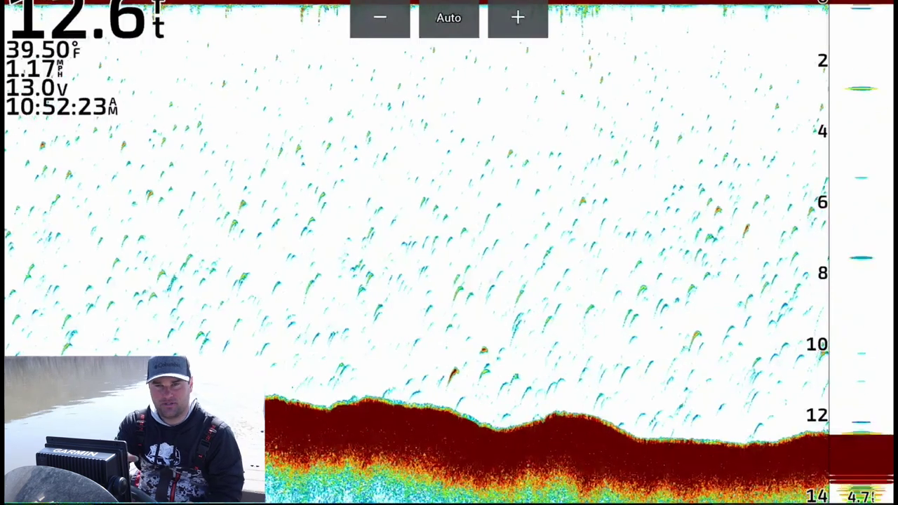
Step: Return to the three-view combination page and move the side-imaging magnifier over the textured bottom beside the centre track
key(Escape)
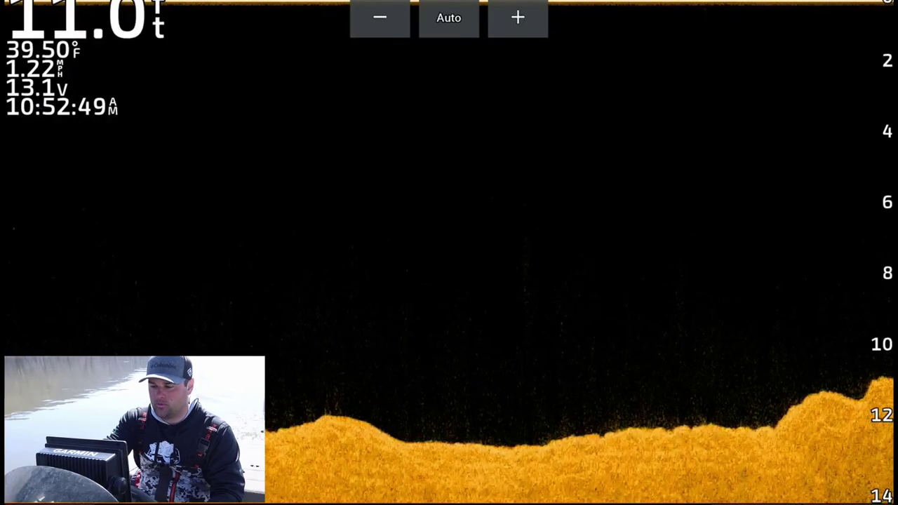
key(Escape)
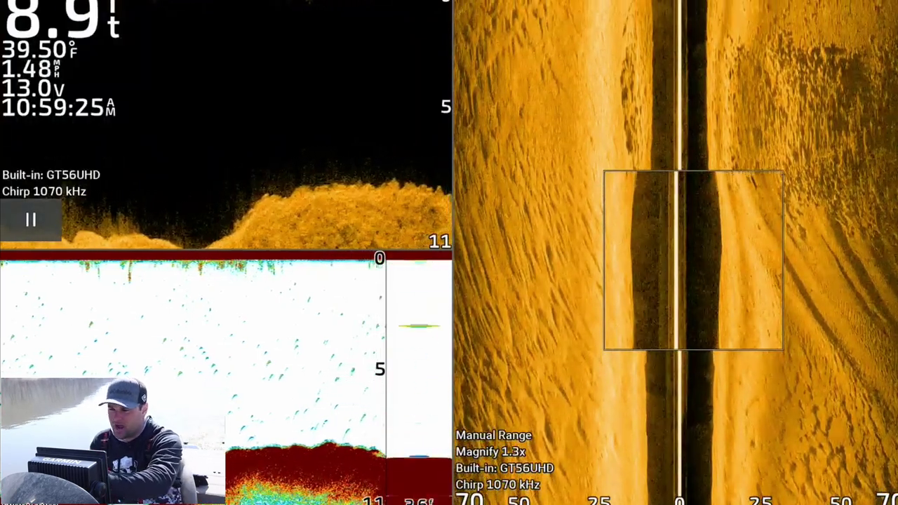
drag(693, 260, 773, 95)
click(715, 204)
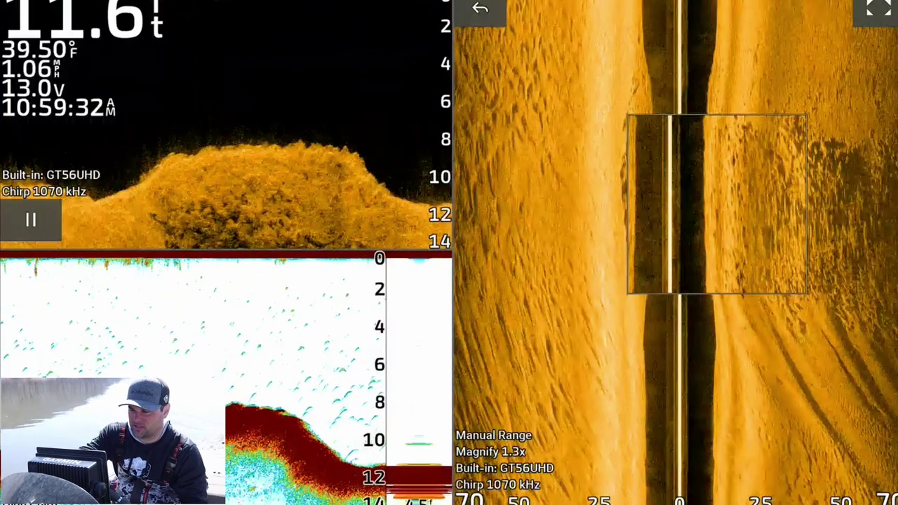
Step: Pause the sonar history from the down-imaging view and place its magnifier box over the crest of the hump
click(226, 124)
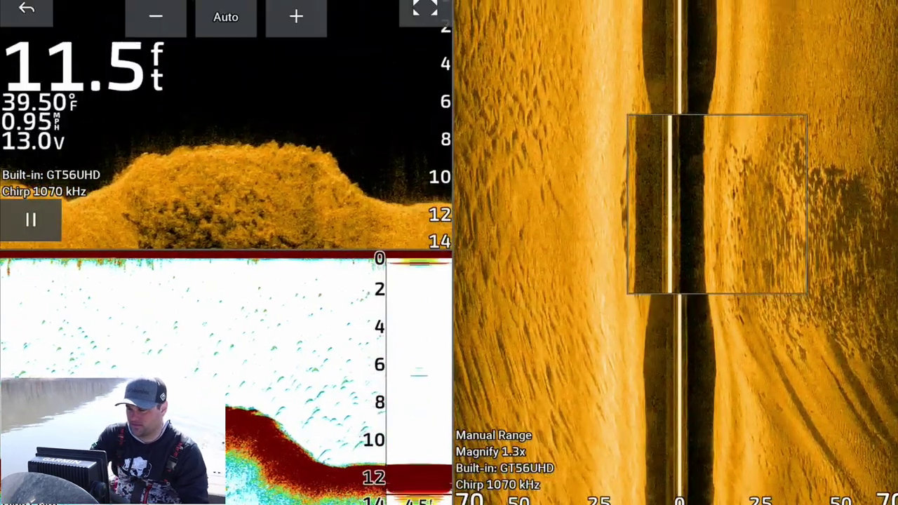
click(30, 219)
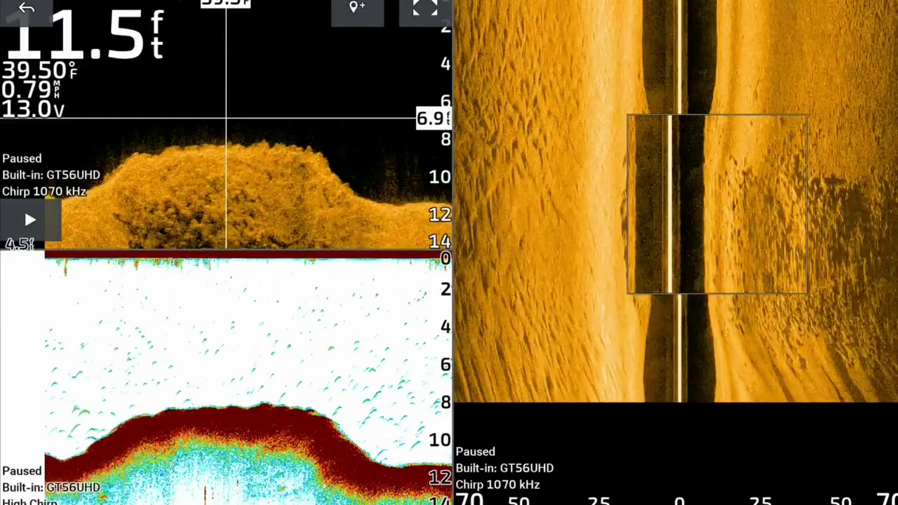
click(221, 97)
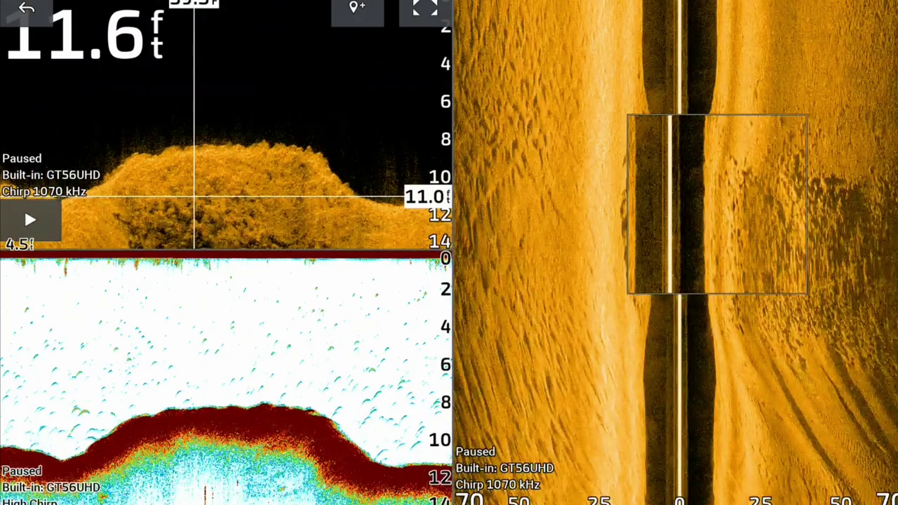
click(262, 112)
drag(217, 152, 257, 129)
Step: Place a magnifier box on the paused traditional sonar over the hump's sloping edge and move it across the hump
click(226, 381)
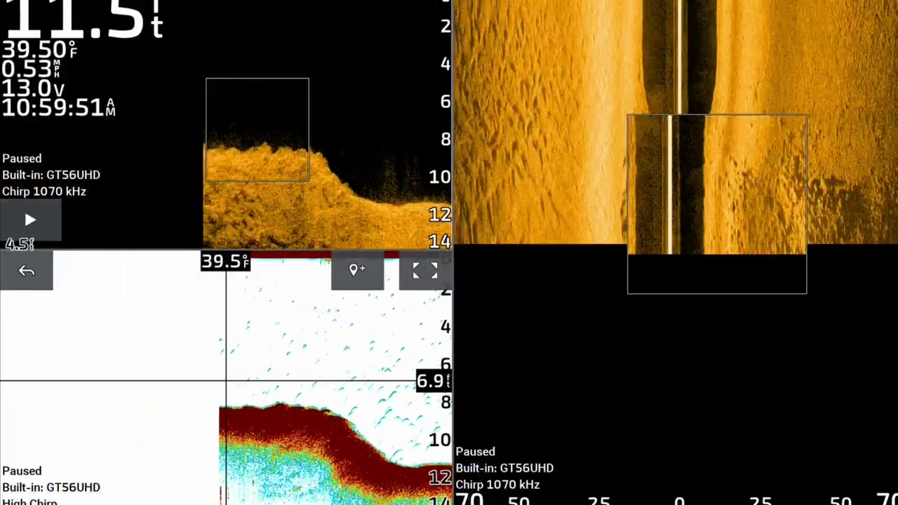
drag(225, 381, 349, 418)
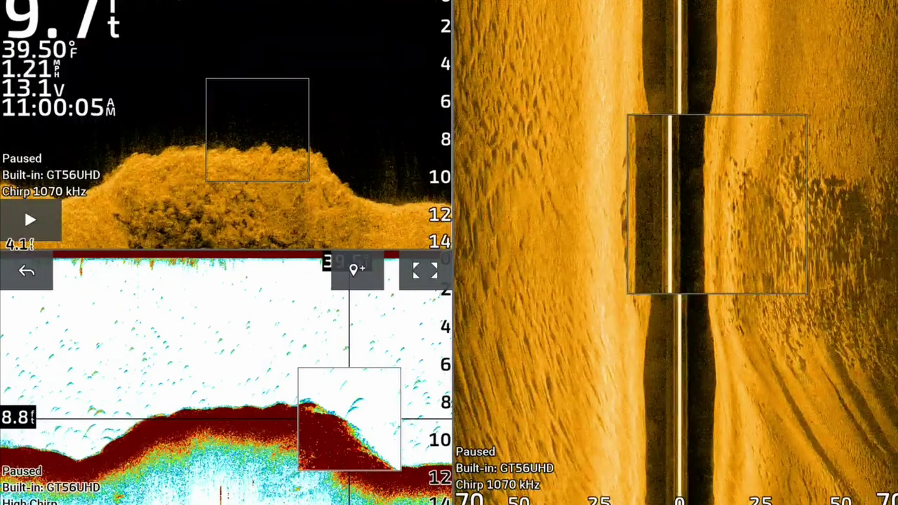
drag(349, 419, 215, 436)
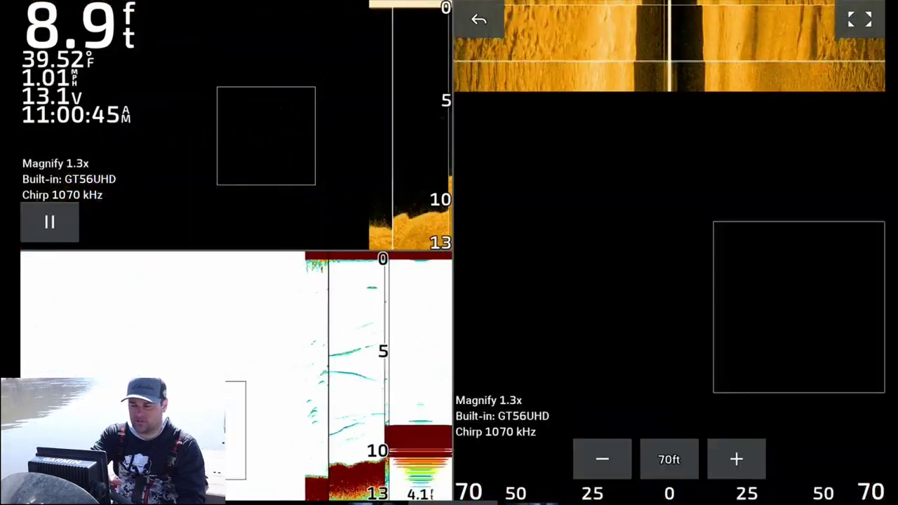
Step: Show the traditional sonar view full screen and open its beam width adjustment
click(236, 337)
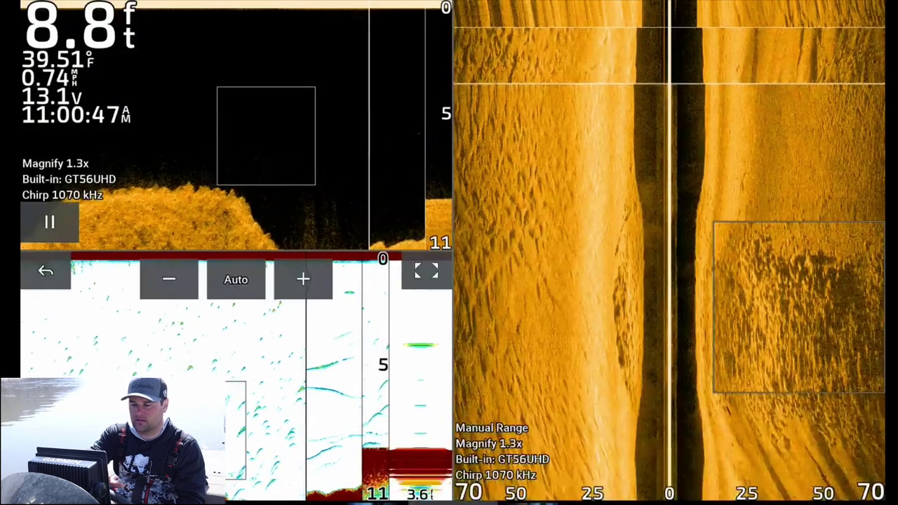
click(425, 275)
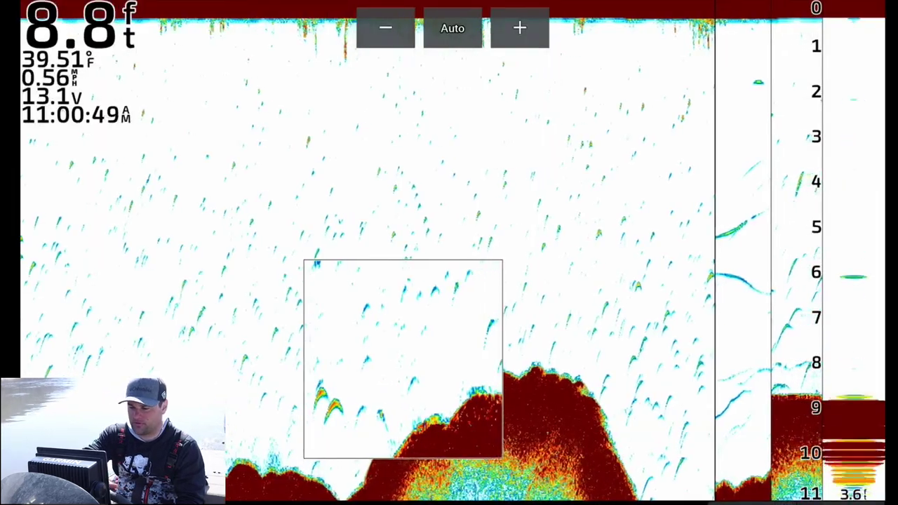
key(Menu)
click(772, 151)
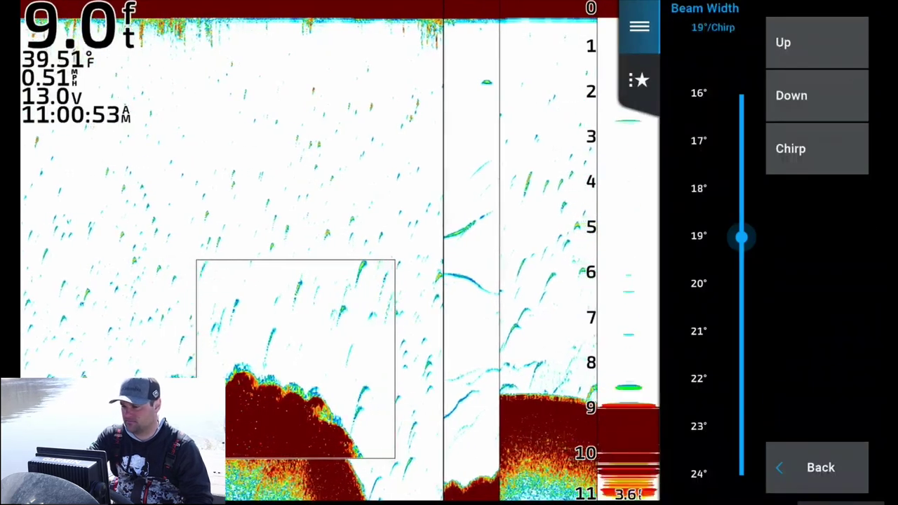
Step: Switch the beam width from Chirp to 19° at 186 kHz, and narrow it to 18° at 199 kHz
click(741, 237)
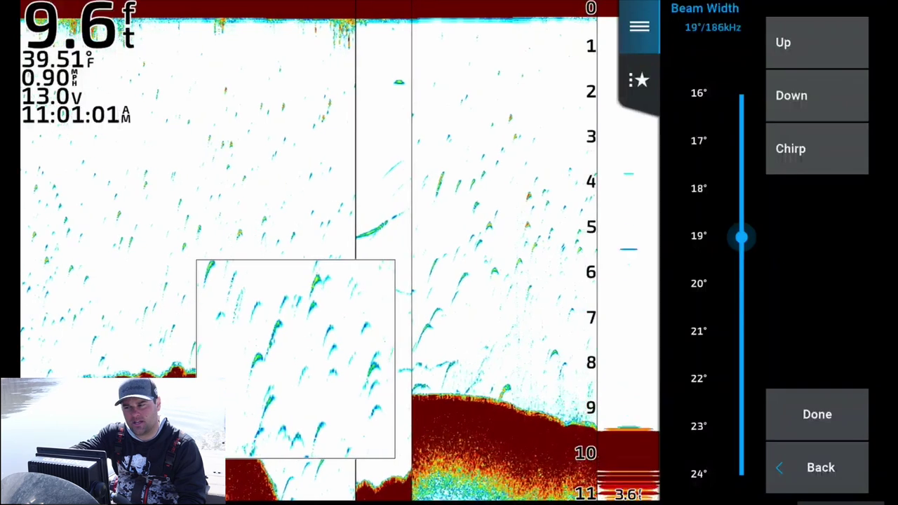
key(Up)
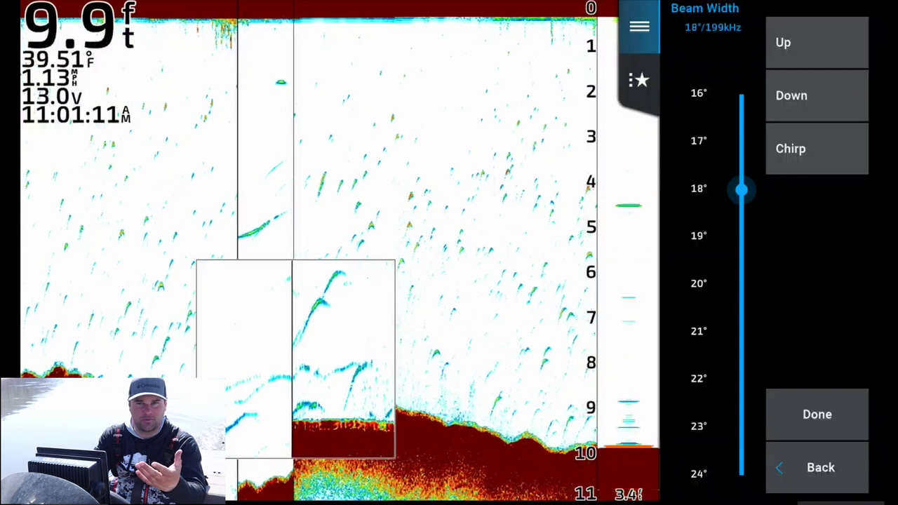
Step: Widen the sonar beam to 24° at 145 kHz, and narrow it to 16° at 230 kHz
key(Down)
key(Down)
key(Down)
key(Down)
key(Down)
key(Down)
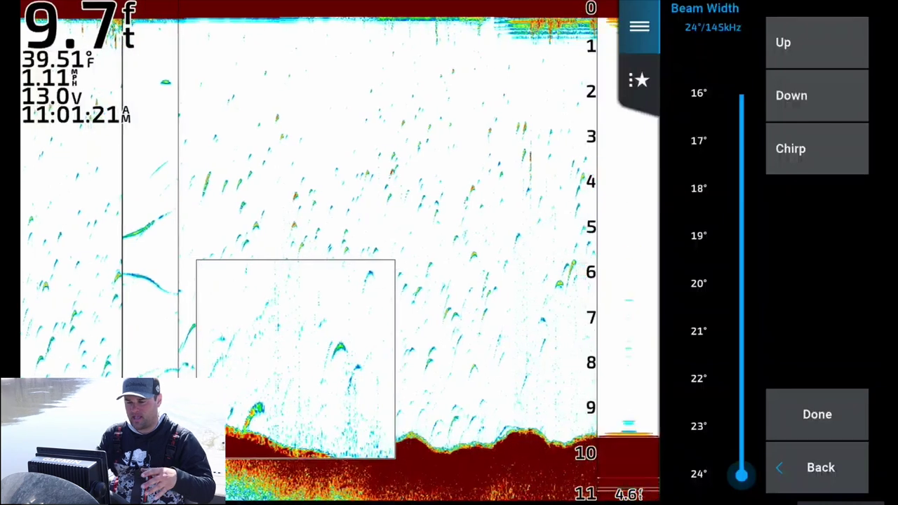
drag(741, 476, 742, 94)
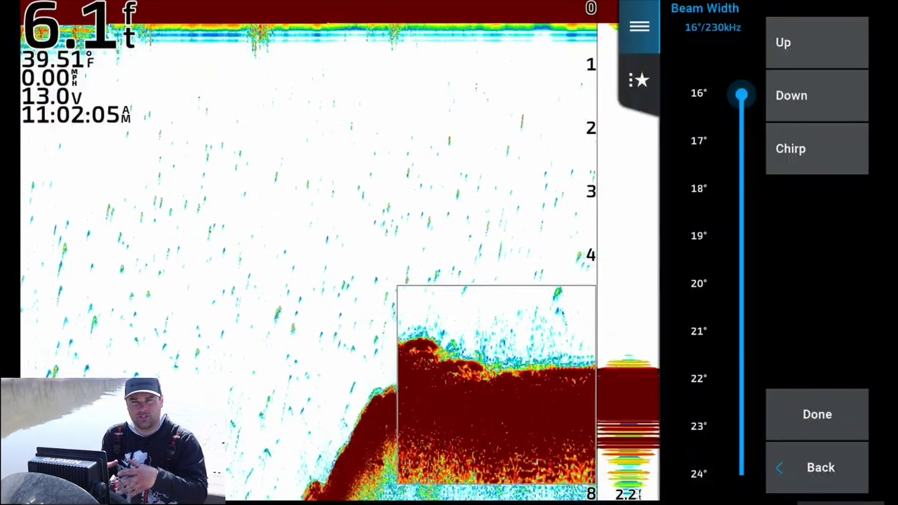
Step: Set the beam width back to the 19° Chirp option and close the sonar menu
click(816, 148)
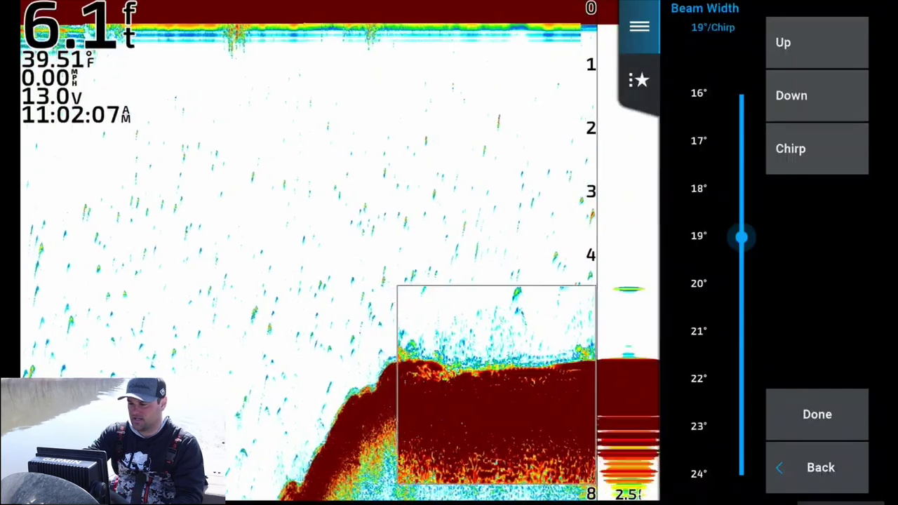
click(816, 467)
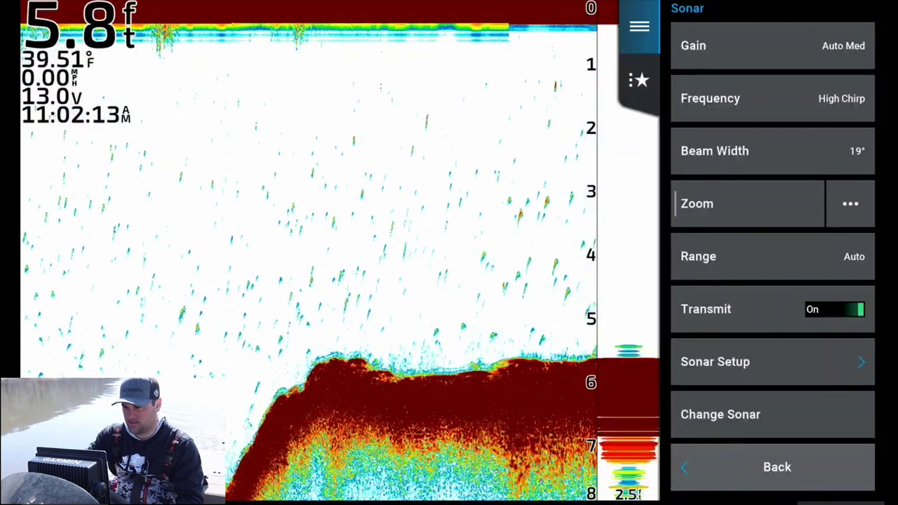
click(772, 256)
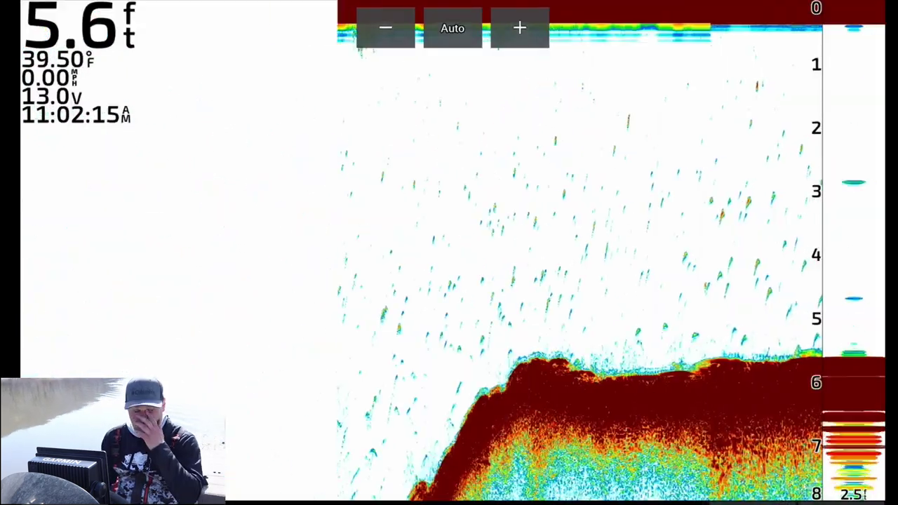